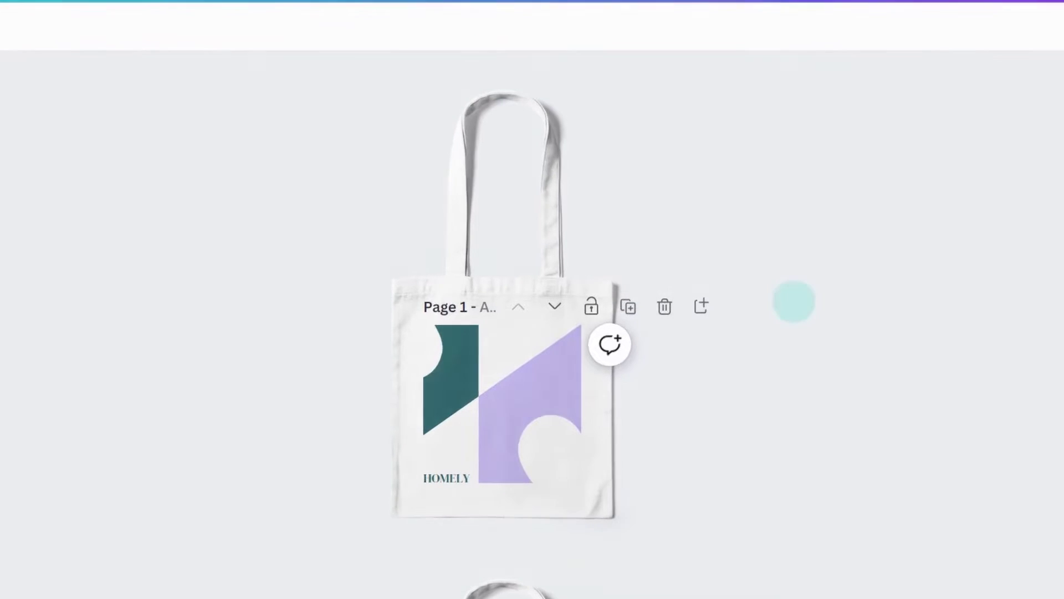
- Post a new comment on page 1 that @-mentions and assigns a teammate
left_click(610, 344)
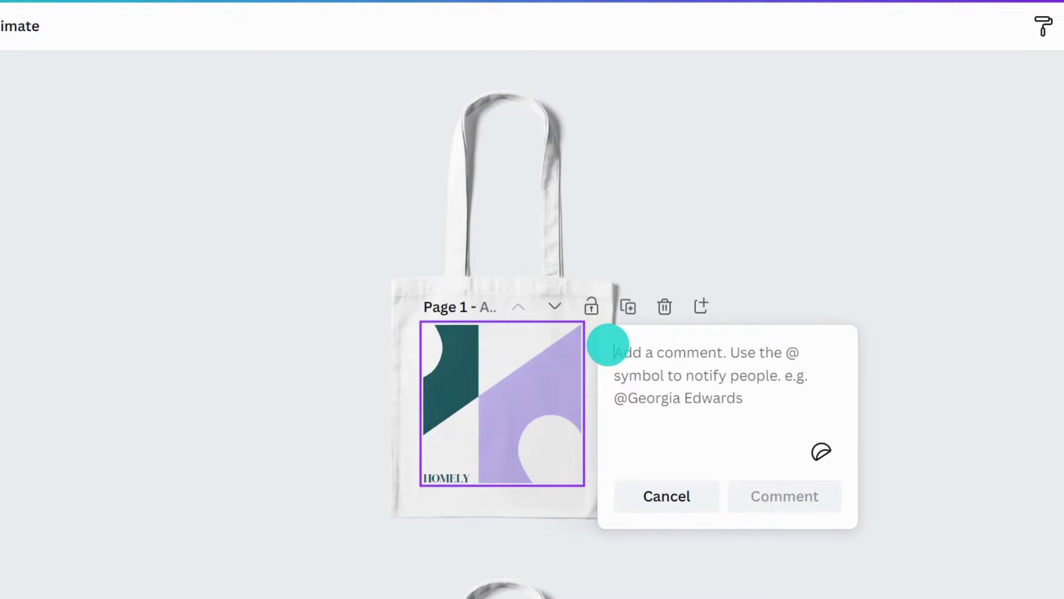
type("@georgia")
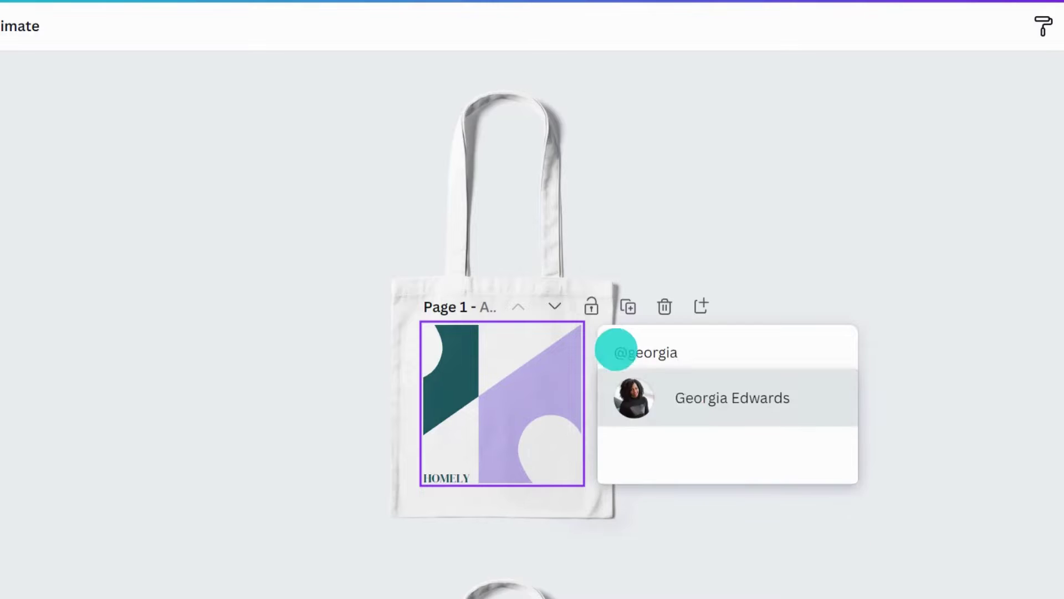
left_click(682, 388)
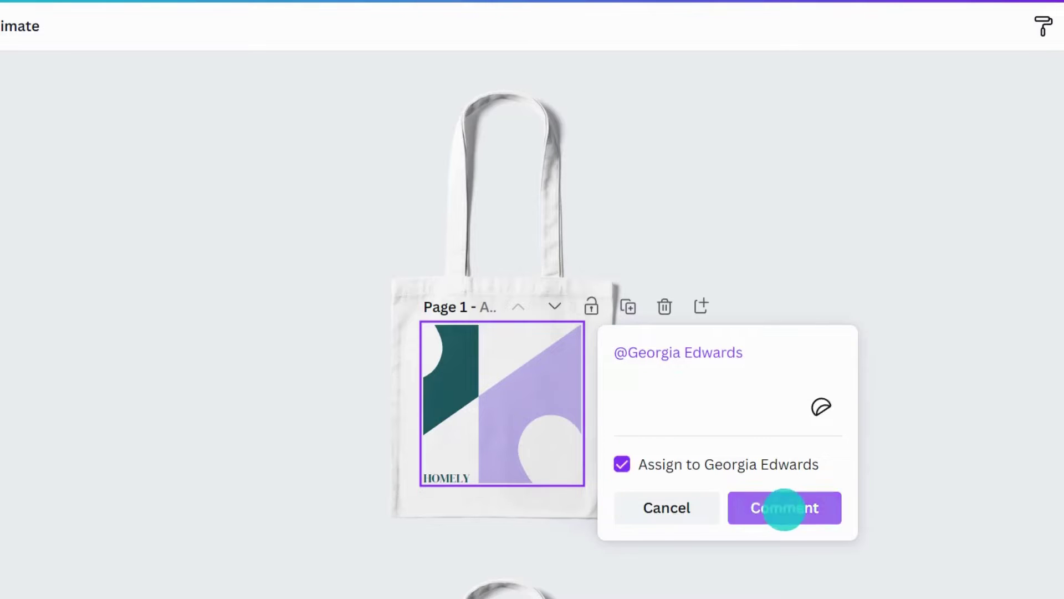
left_click(784, 507)
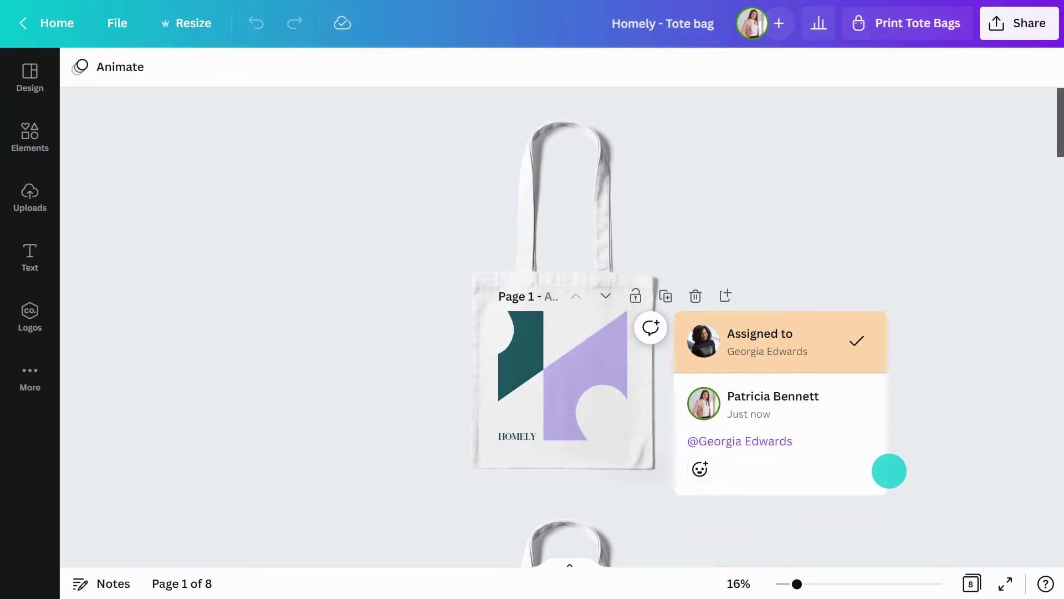
- React with a heart to the 'I love this design' comment on page 2
scroll(889, 471, "down", 5)
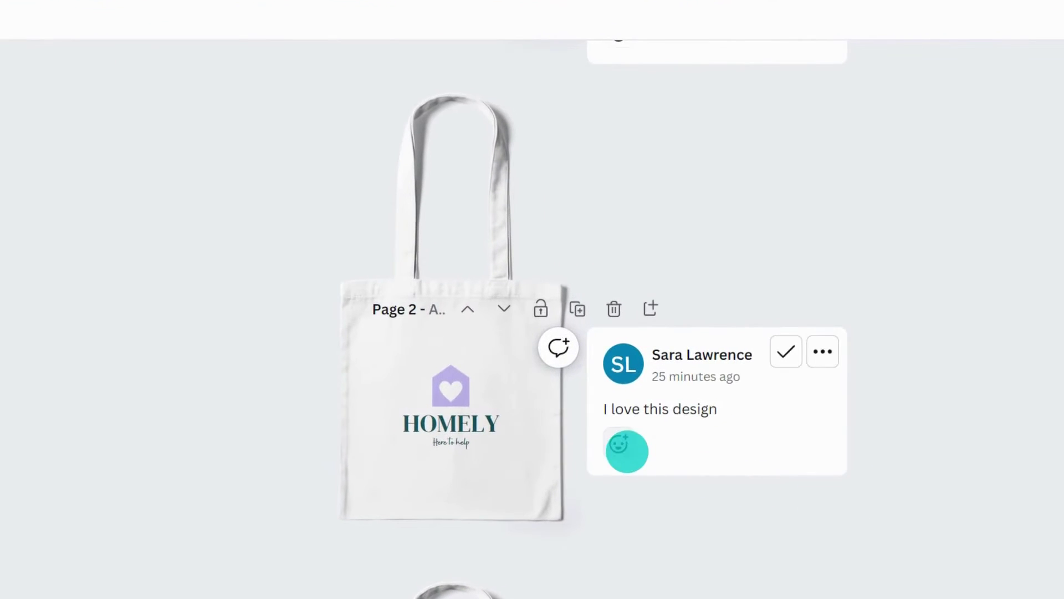
left_click(627, 451)
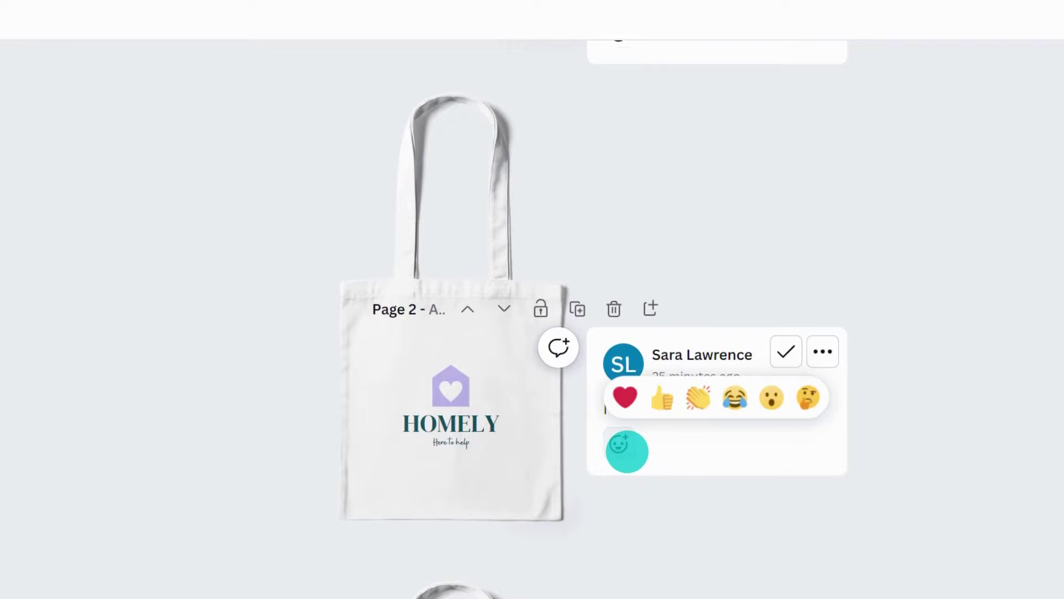
left_click(625, 397)
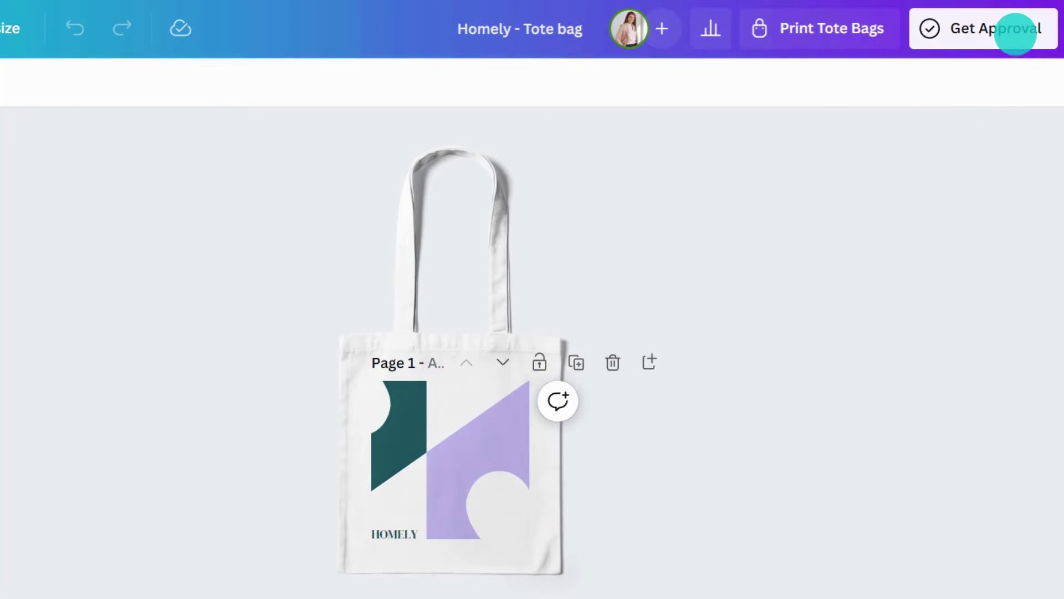
- Send the tote bag design to the other teammate for approval with the message 'For you'
left_click(1016, 29)
left_click(1022, 177)
left_click(933, 222)
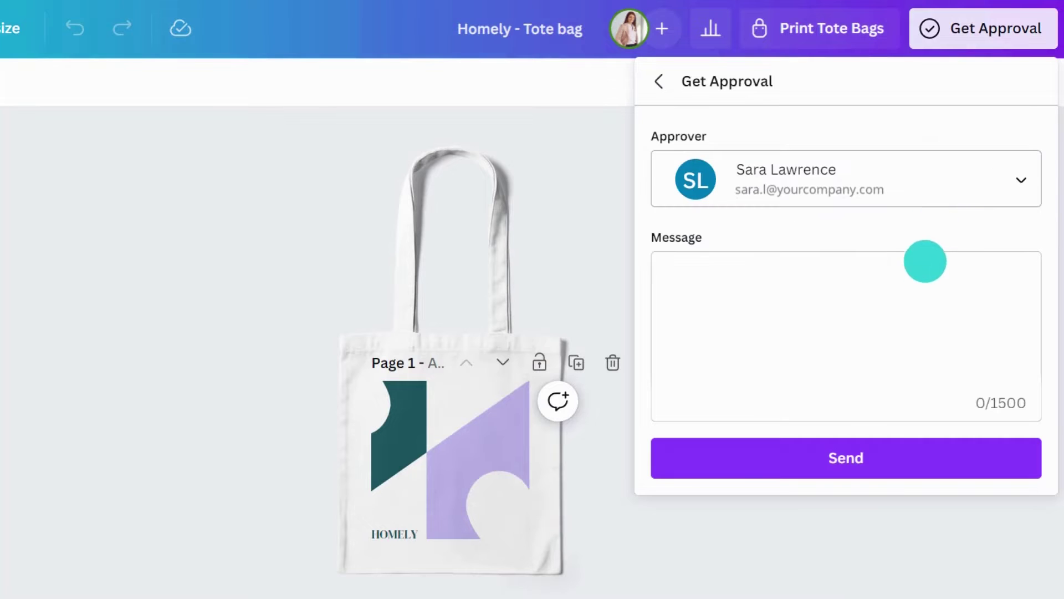
left_click(924, 267)
type("For your approval")
left_click(862, 452)
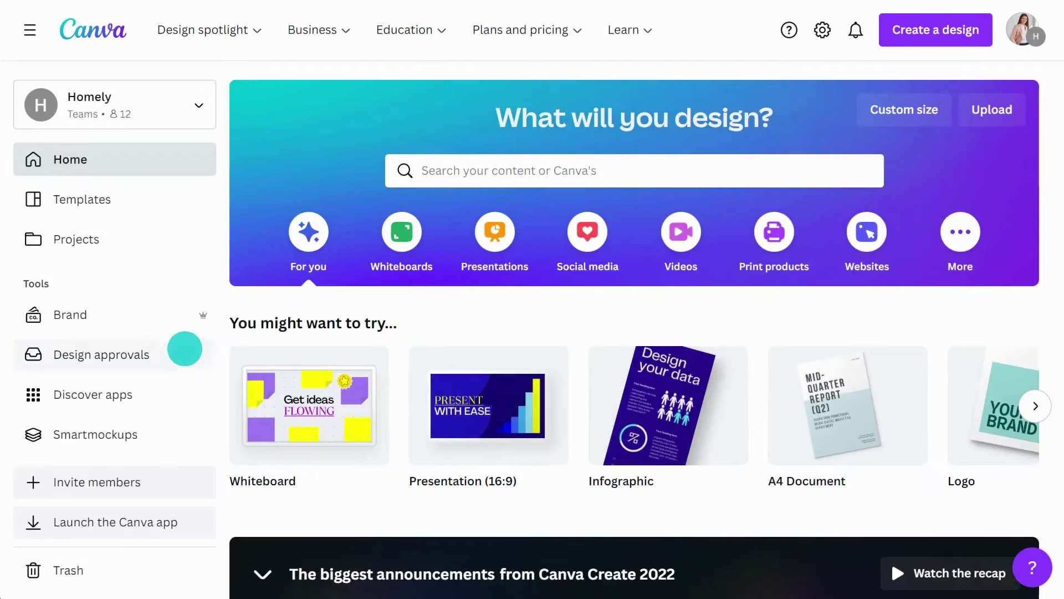
- Open Design approvals and expand the All approvals status filter
left_click(181, 350)
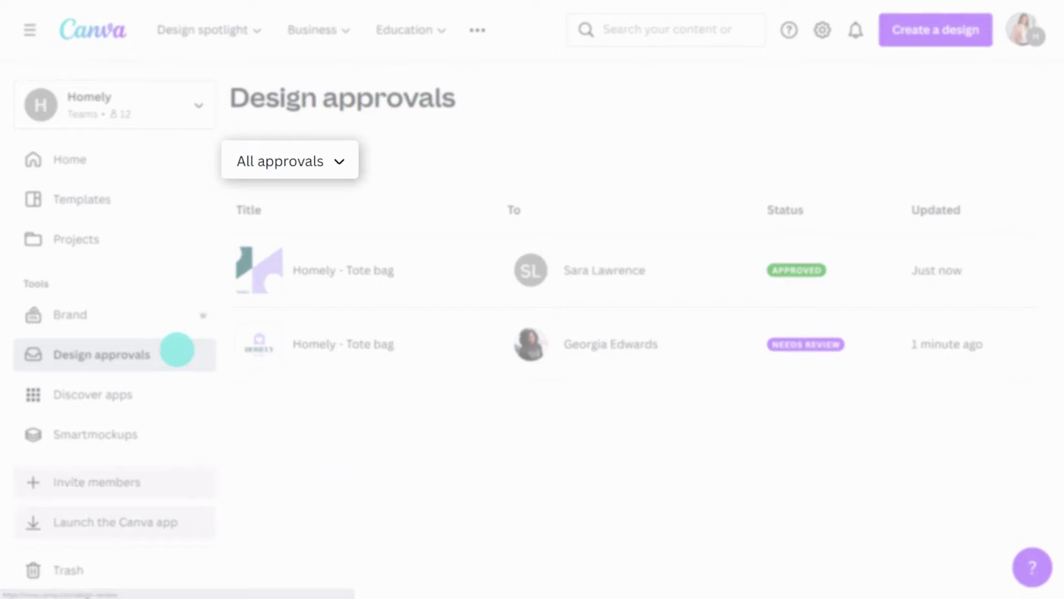
left_click(331, 161)
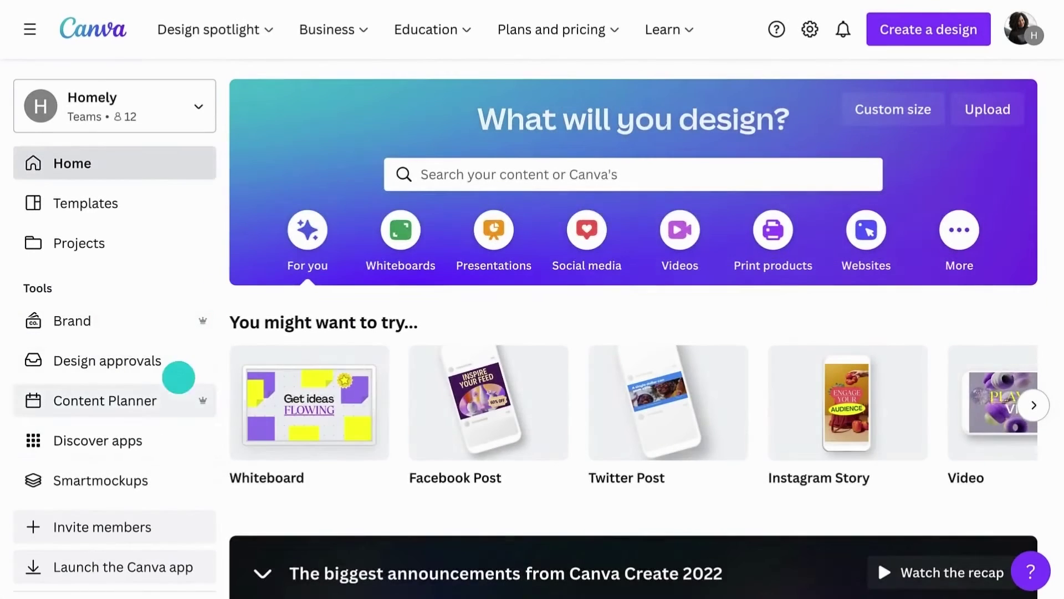
- Open Discover apps and scroll through the app catalogue sections
left_click(153, 432)
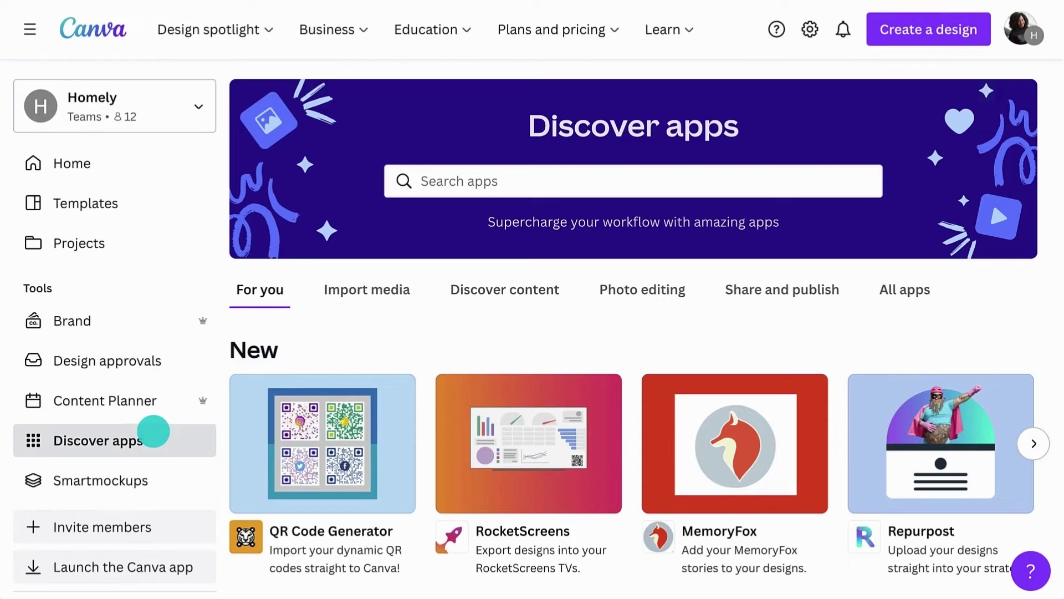
scroll(926, 344, "down", 2)
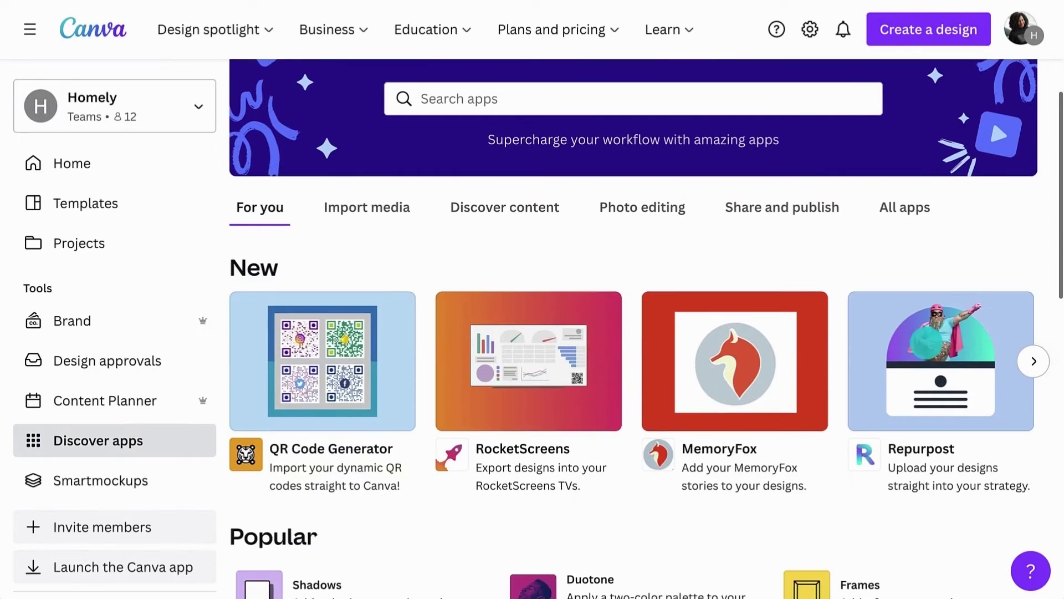
scroll(926, 344, "down", 7)
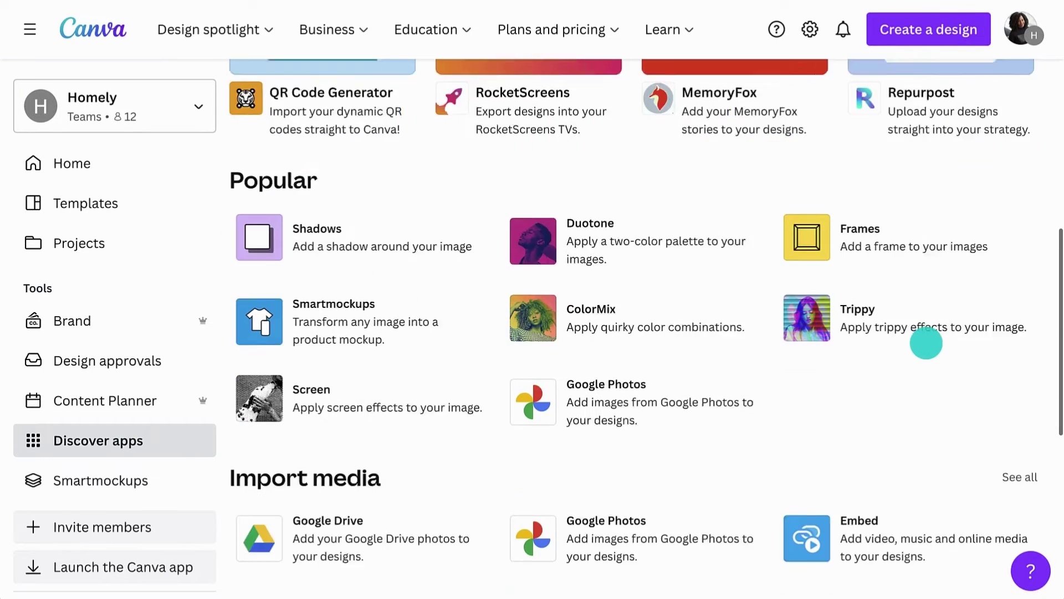
scroll(926, 343, "down", 3)
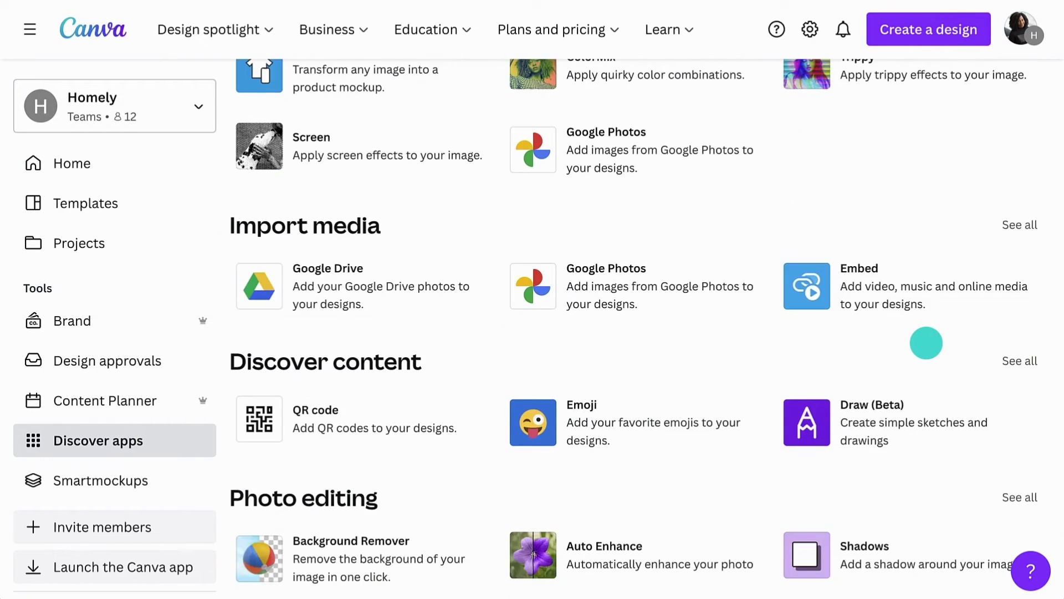
scroll(927, 343, "down", 3)
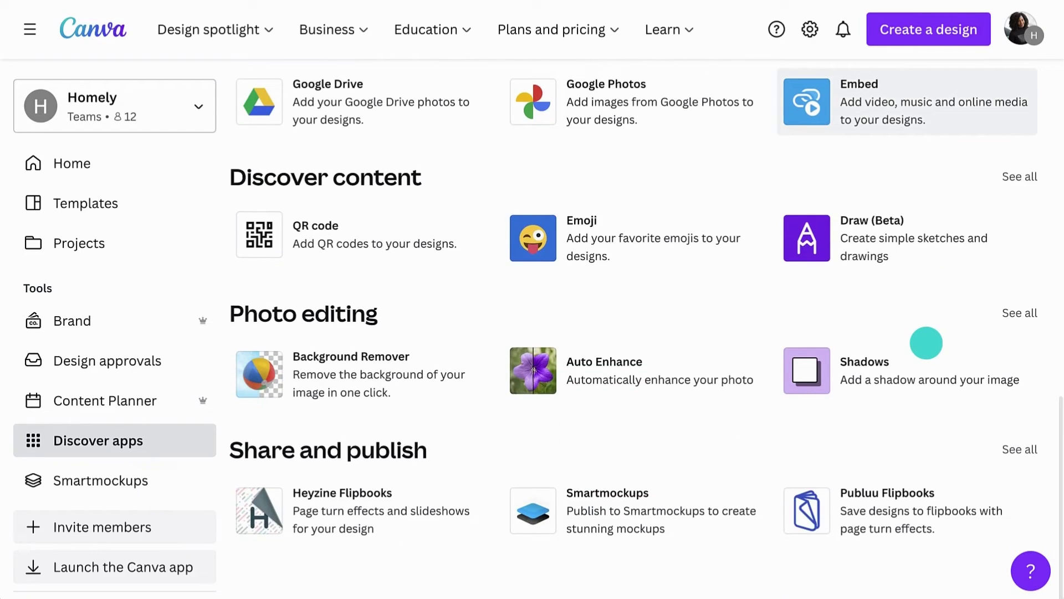
scroll(927, 342, "up", 15)
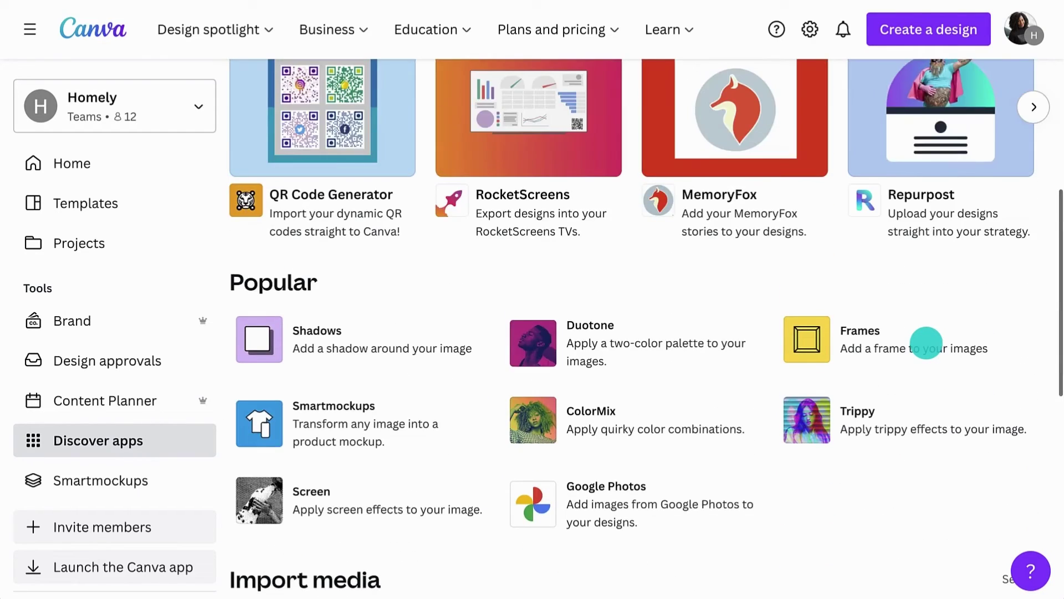
scroll(926, 343, "up", 3)
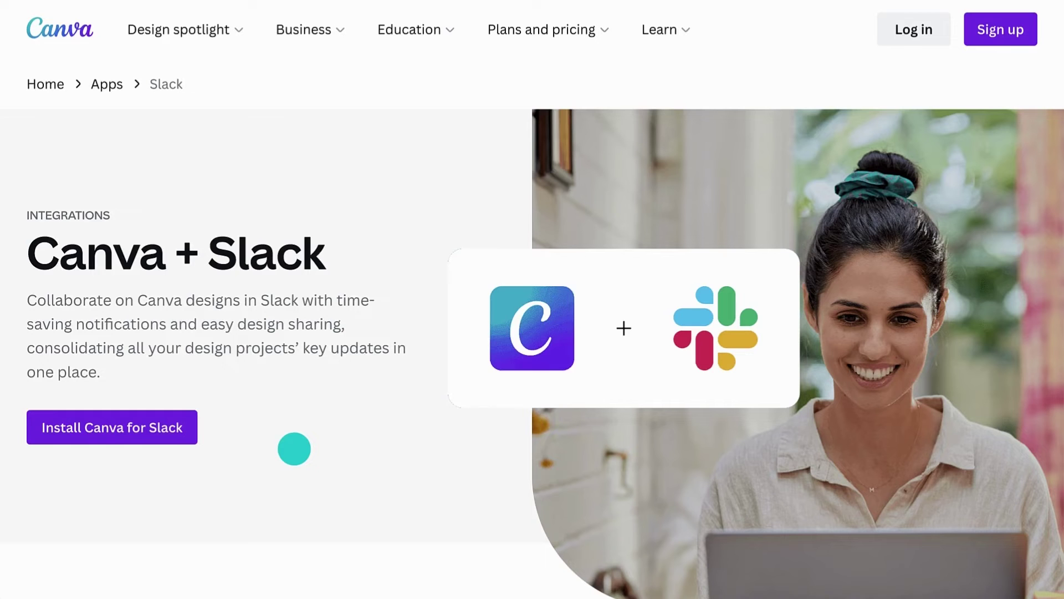
- Choose Install Canva for Slack to reach the Canva listing in Slack's app directory
left_click(161, 420)
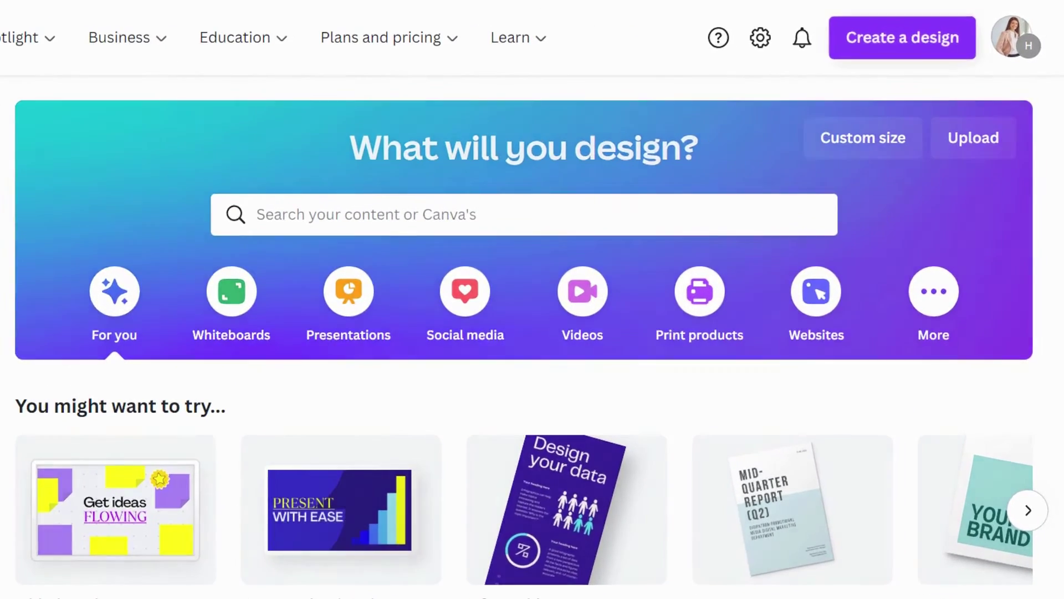
- Create a new blank Whiteboard design from the Create a design suggestions
left_click(601, 175)
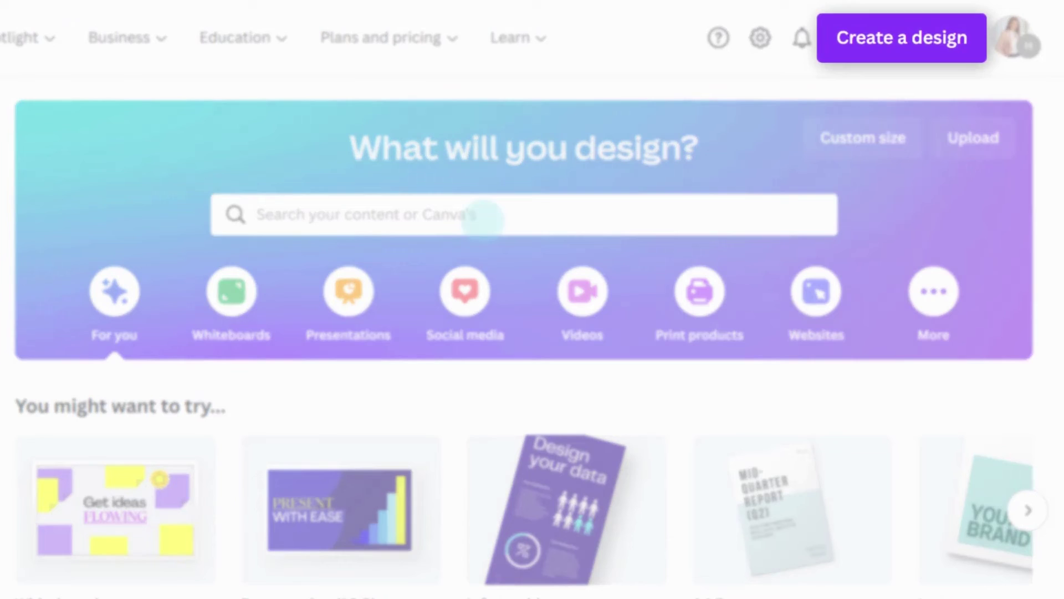
left_click(898, 38)
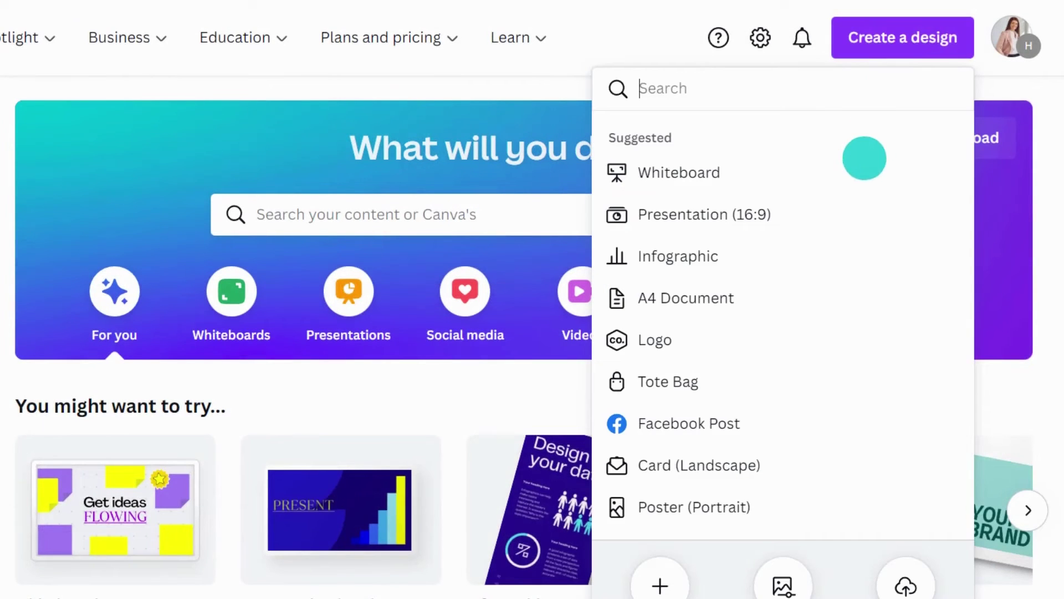
left_click(865, 161)
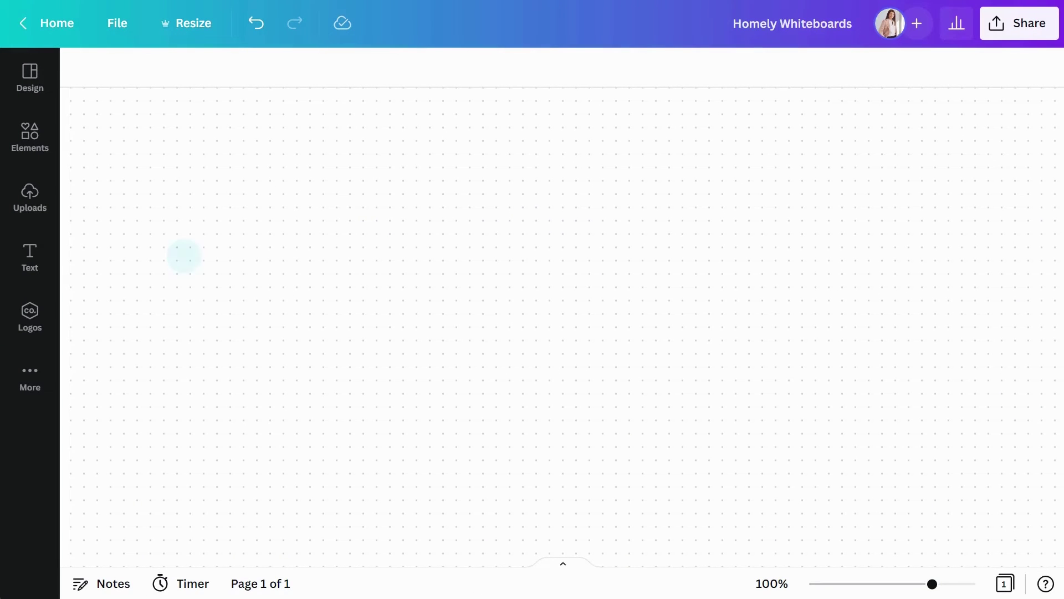
- Browse the whiteboard Design templates, then the Elements panel's sticky notes and shapes
left_click(31, 78)
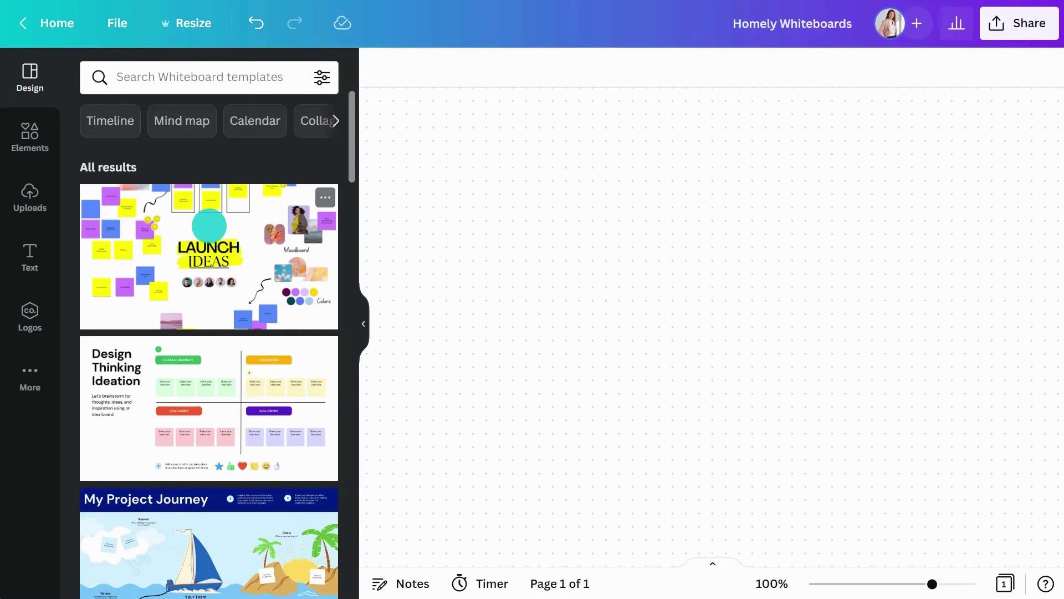
scroll(210, 226, "down", 5)
scroll(209, 226, "down", 15)
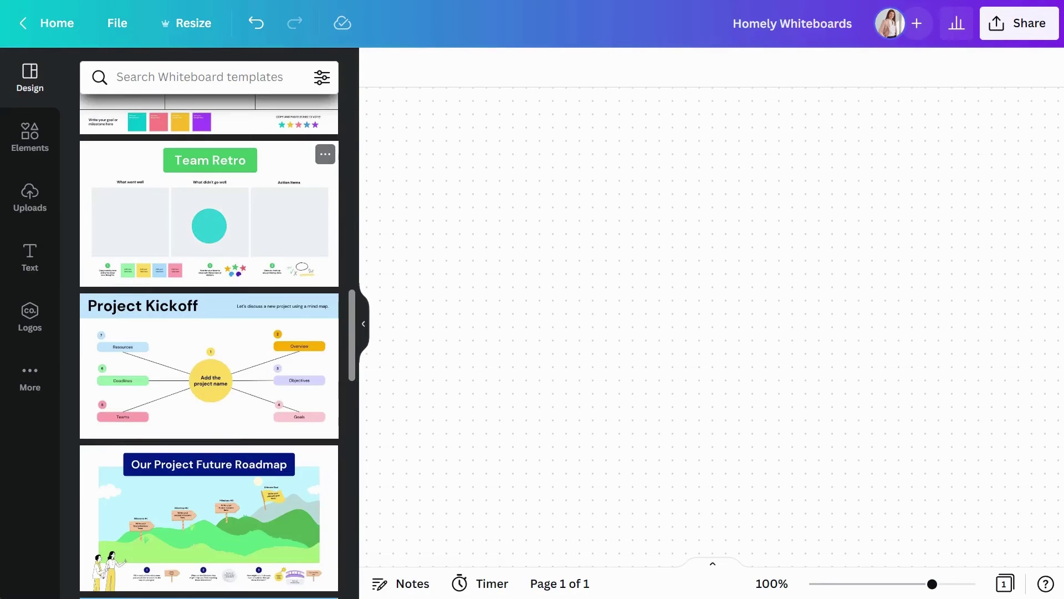
left_click(45, 145)
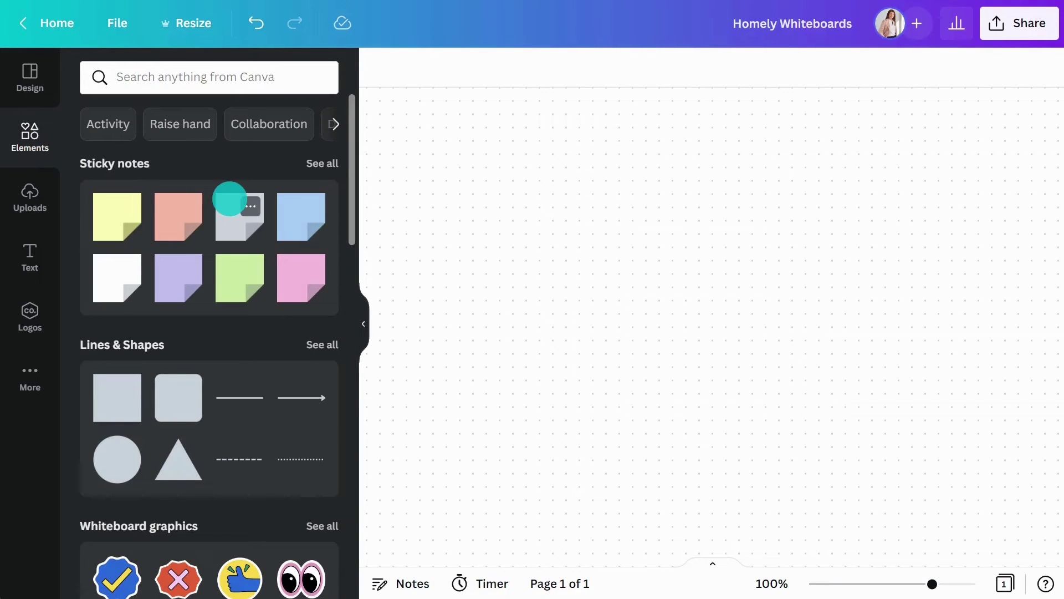
scroll(229, 198, "down", 5)
scroll(230, 198, "down", 4)
scroll(229, 198, "up", 4)
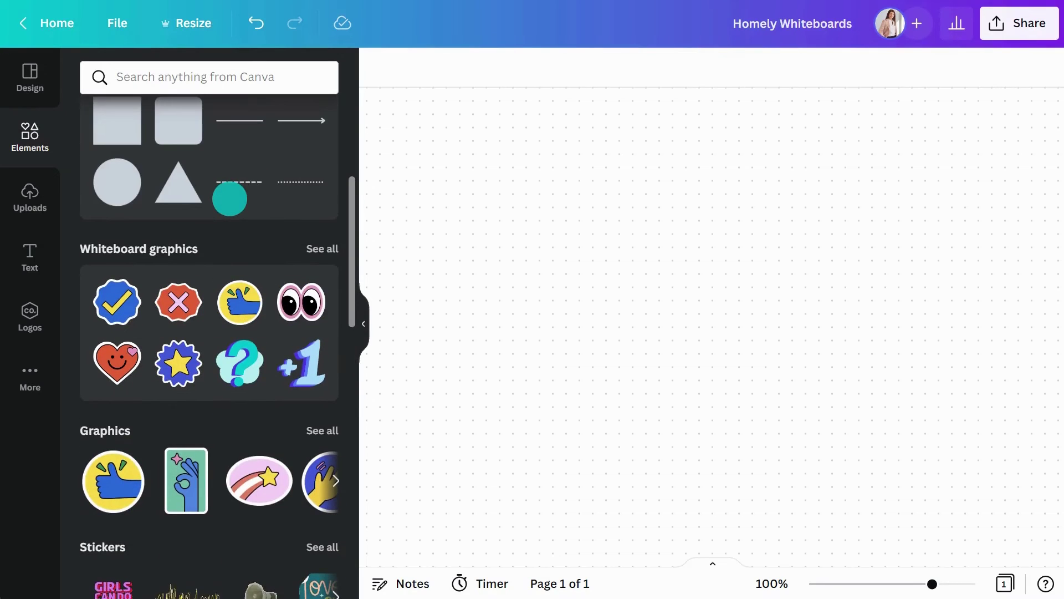
scroll(229, 197, "up", 3)
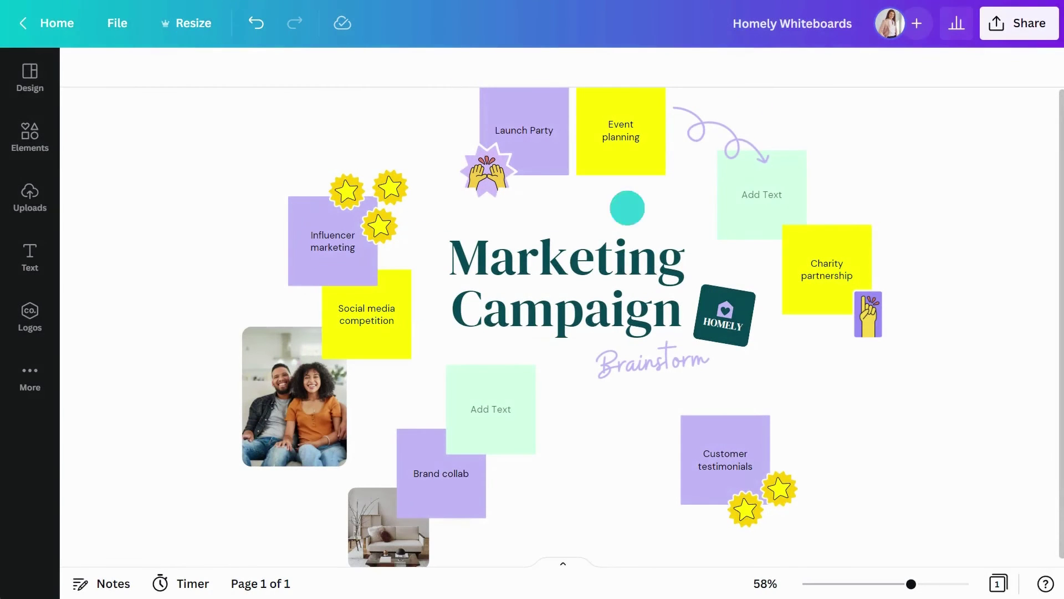
- Share the whiteboard with a teammate found by name search
left_click(1045, 31)
type("sara")
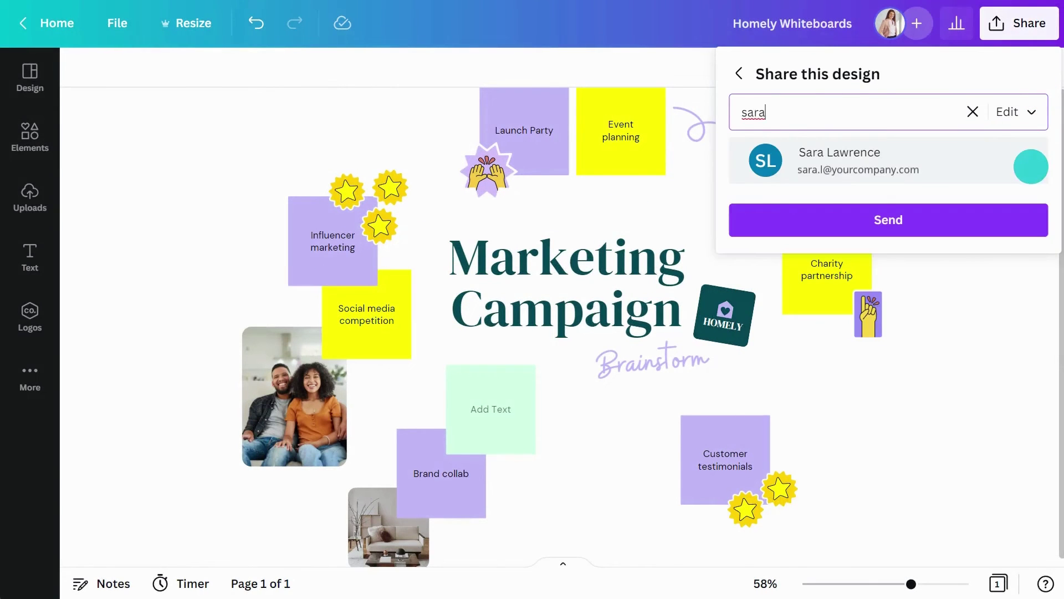
left_click(1028, 164)
left_click(960, 287)
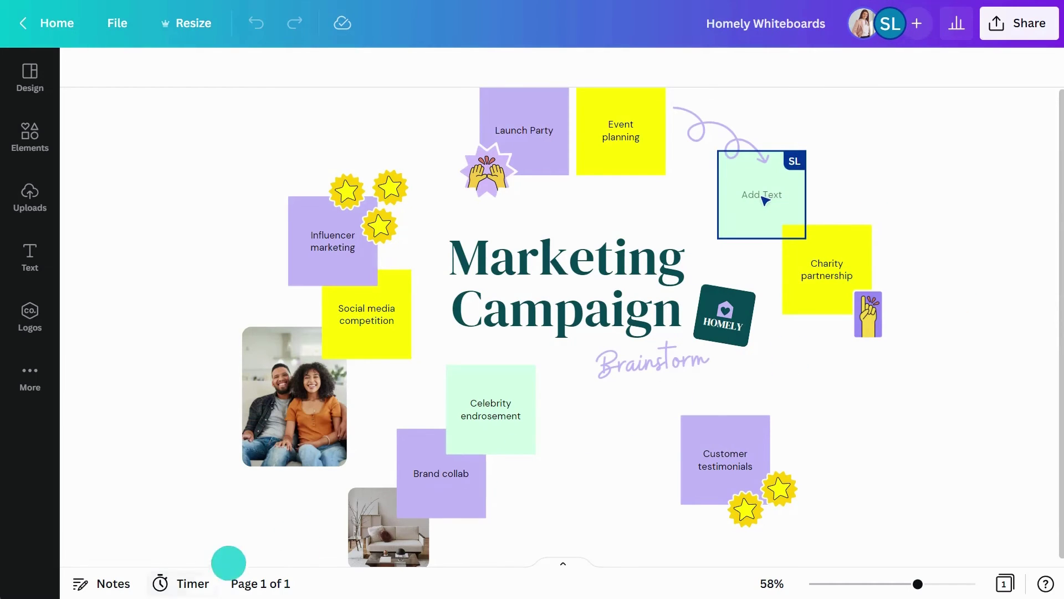
- Start the countdown timer and place a shrunken +1 graphic beside the Marketing heading
left_click(186, 579)
left_click(140, 514)
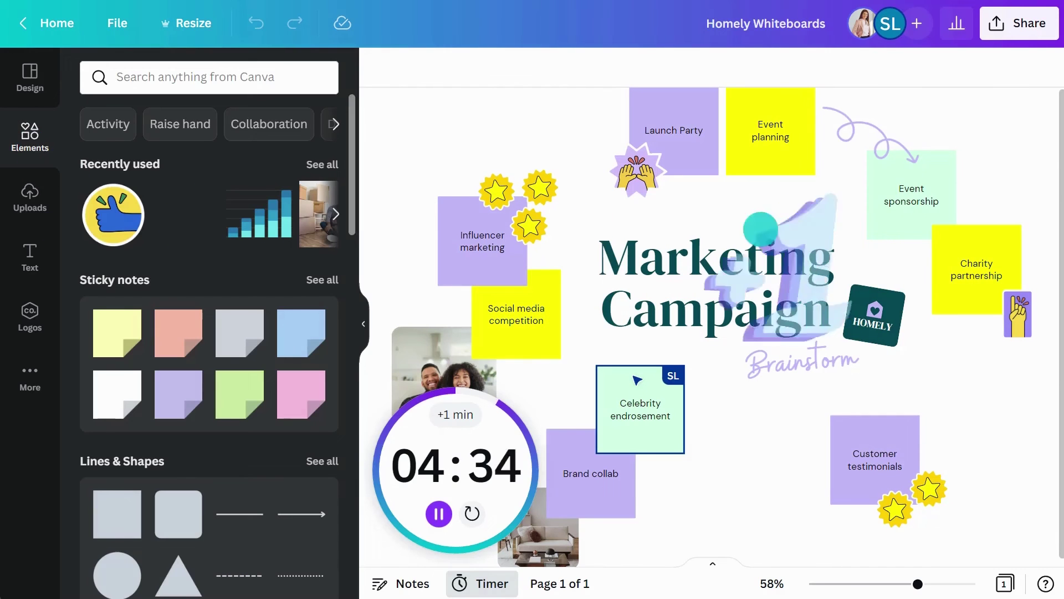
left_click_drag(776, 266, 858, 237)
left_click(364, 323)
left_click_drag(635, 308, 717, 237)
left_click_drag(751, 200, 724, 240)
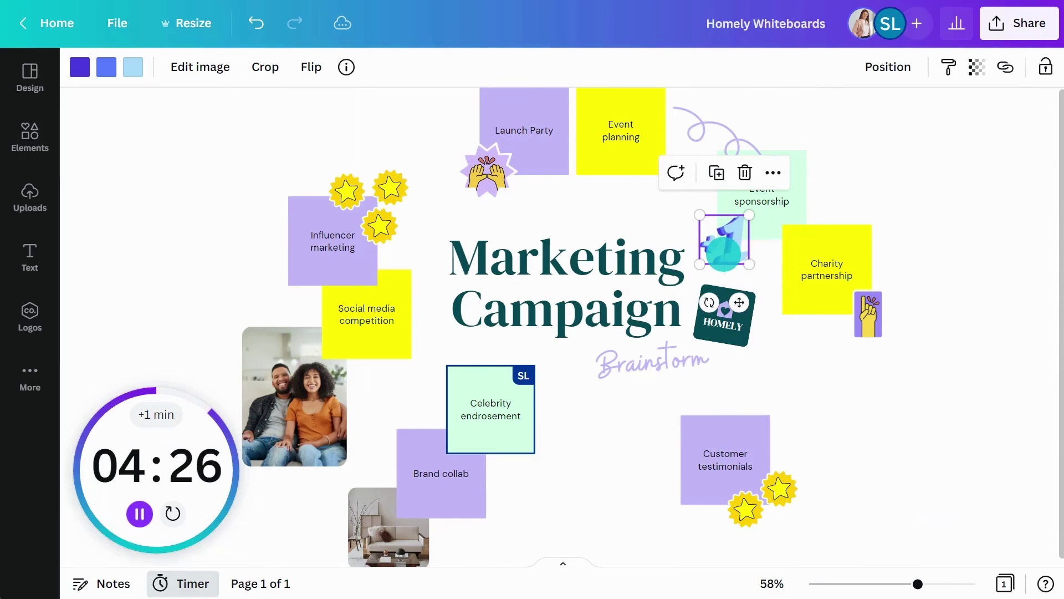
key("Escape")
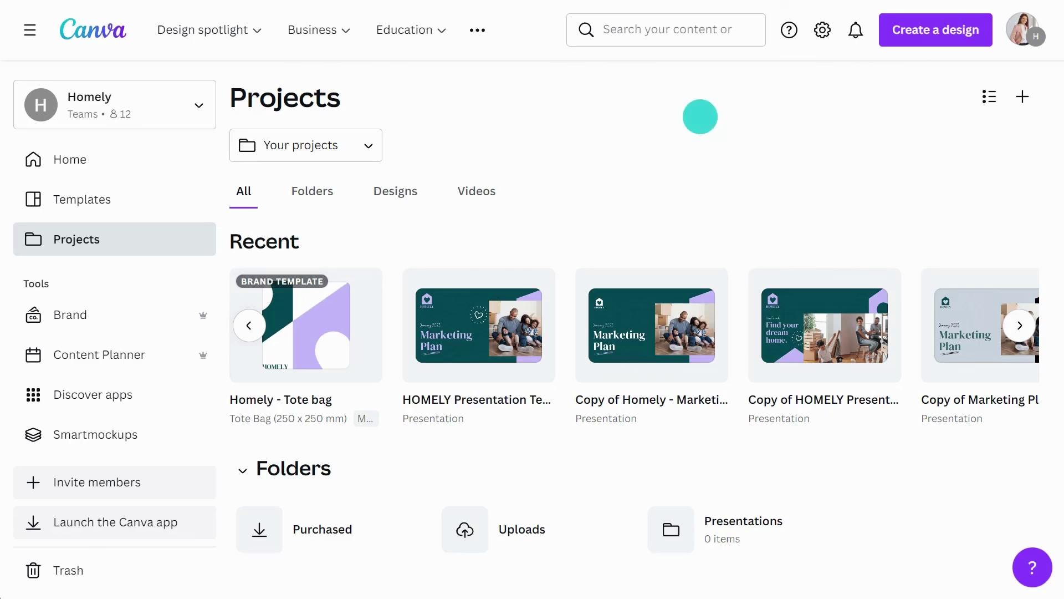
- Open HOMELY Presentation Template and expand its page 2 Meeting Agenda into a whiteboard
left_click(484, 318)
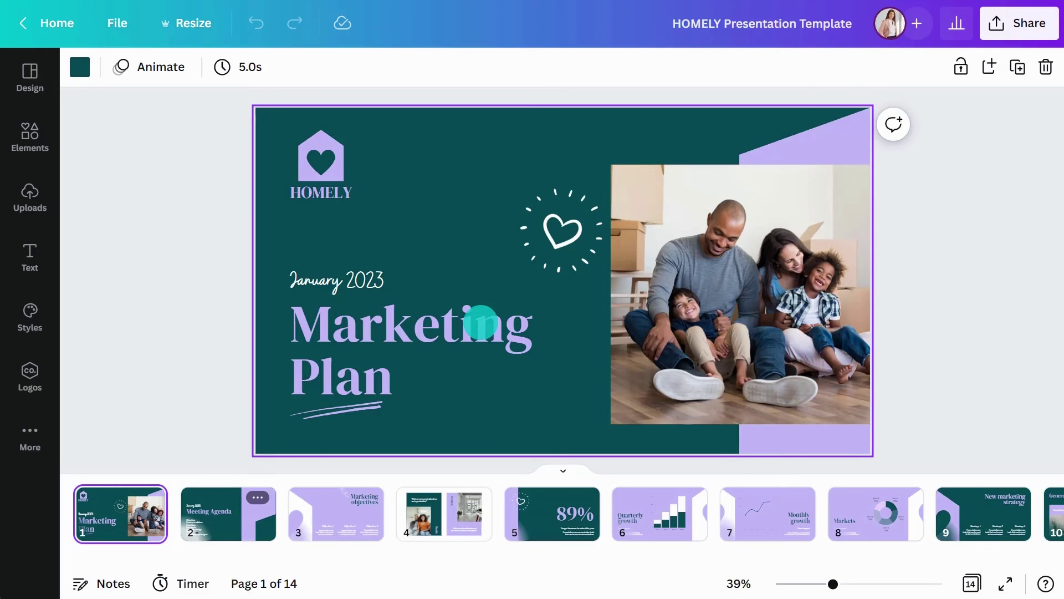
left_click(233, 511)
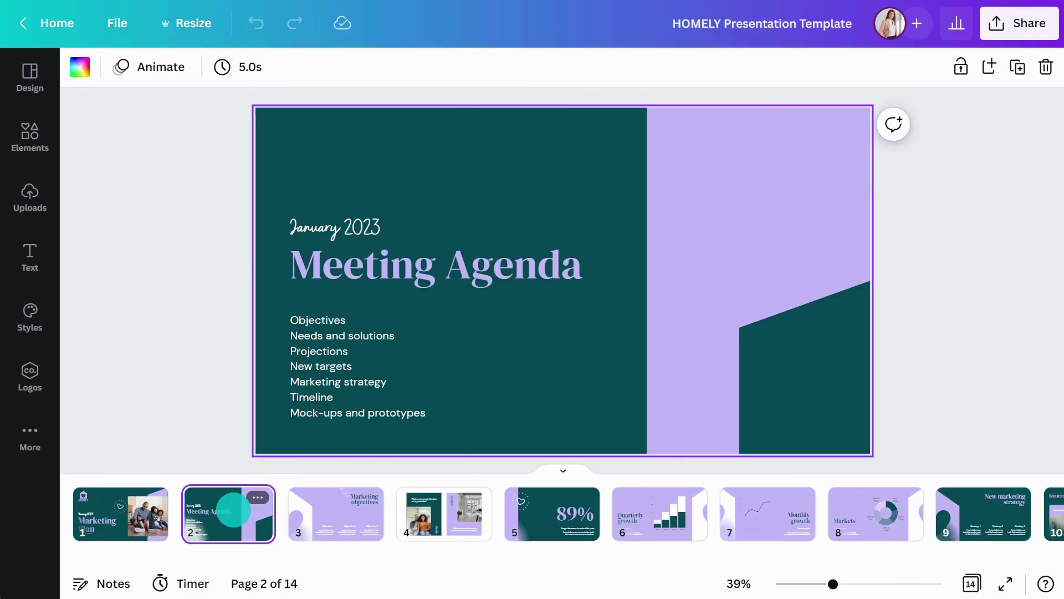
right_click(233, 511)
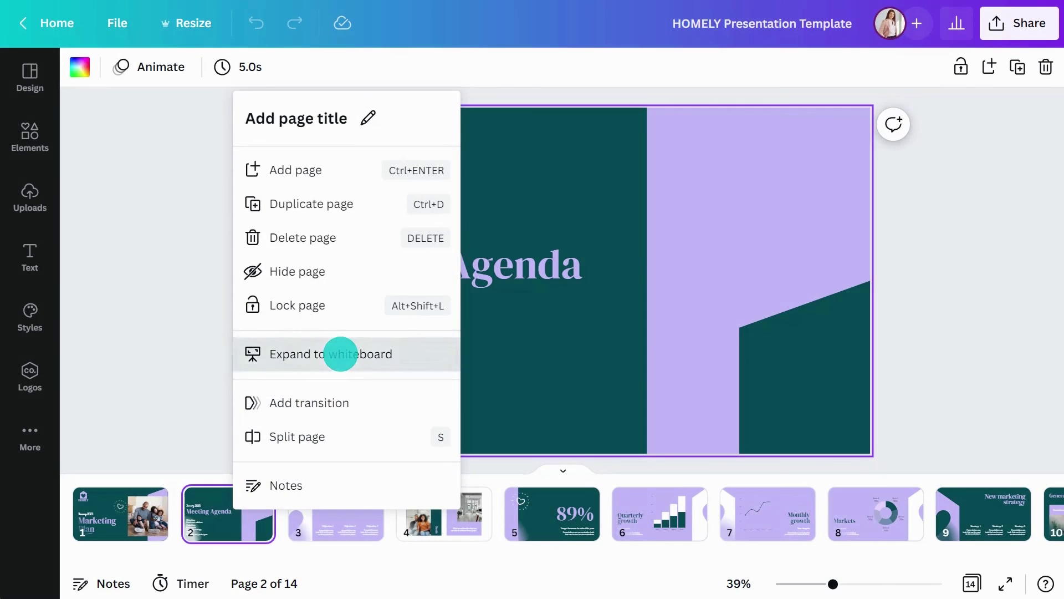
left_click(340, 352)
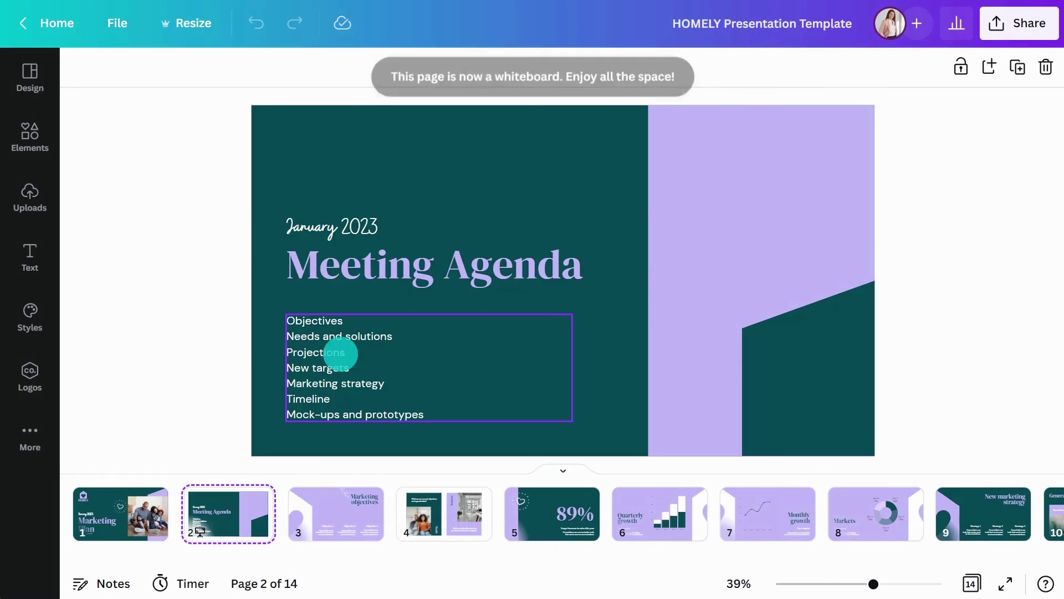